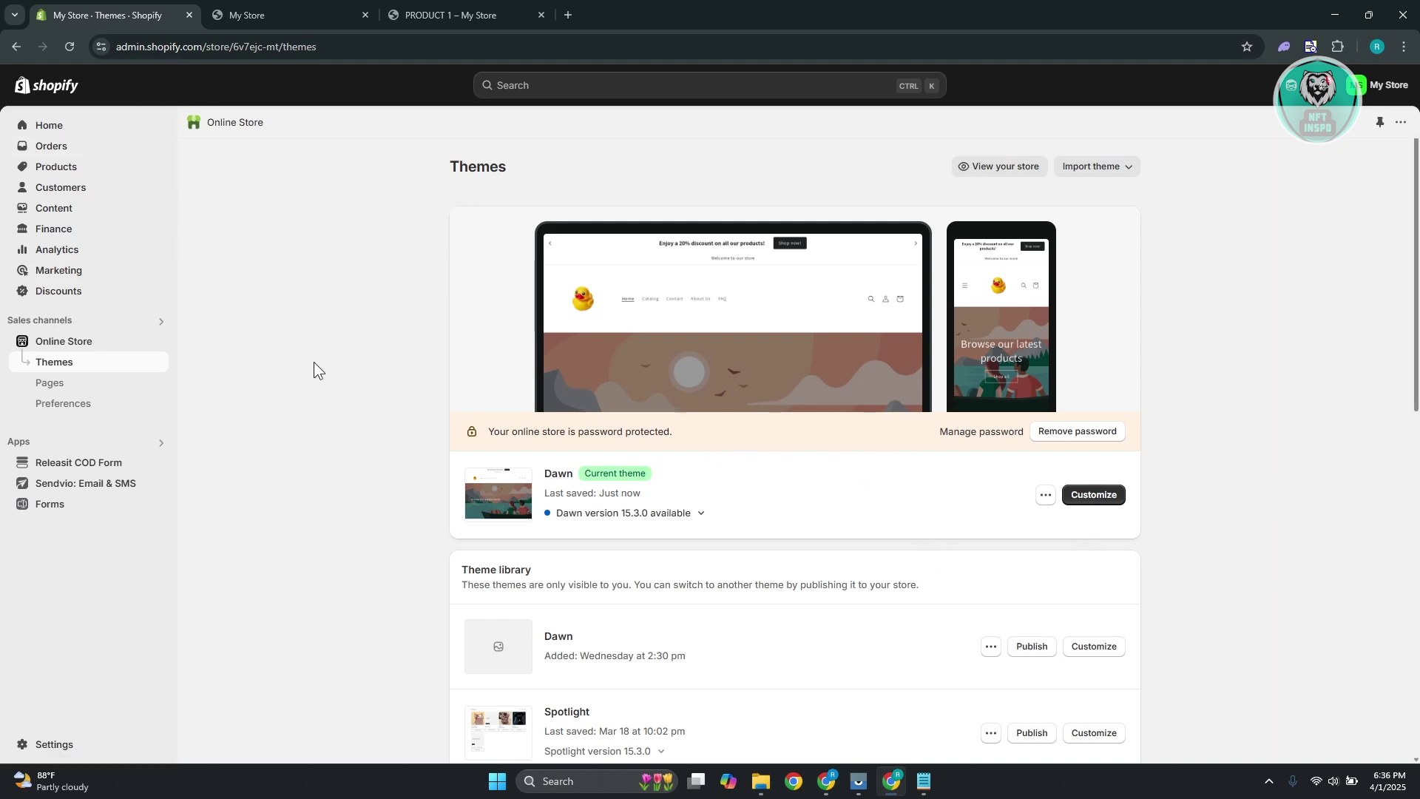
# - Open the Dawn theme's code editor on theme.liquid, with the cursor on empty line 3
pyautogui.click(1046, 495)
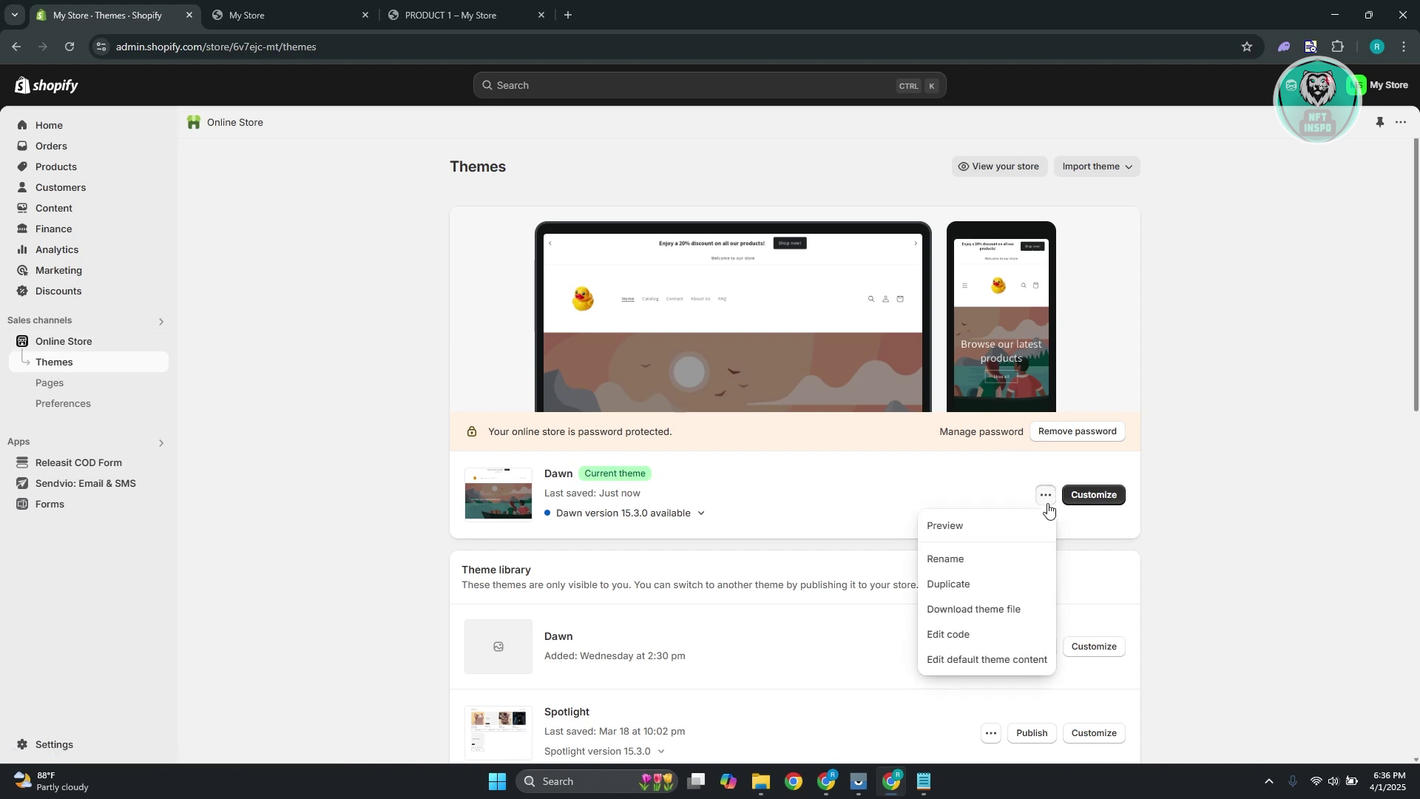
pyautogui.click(987, 633)
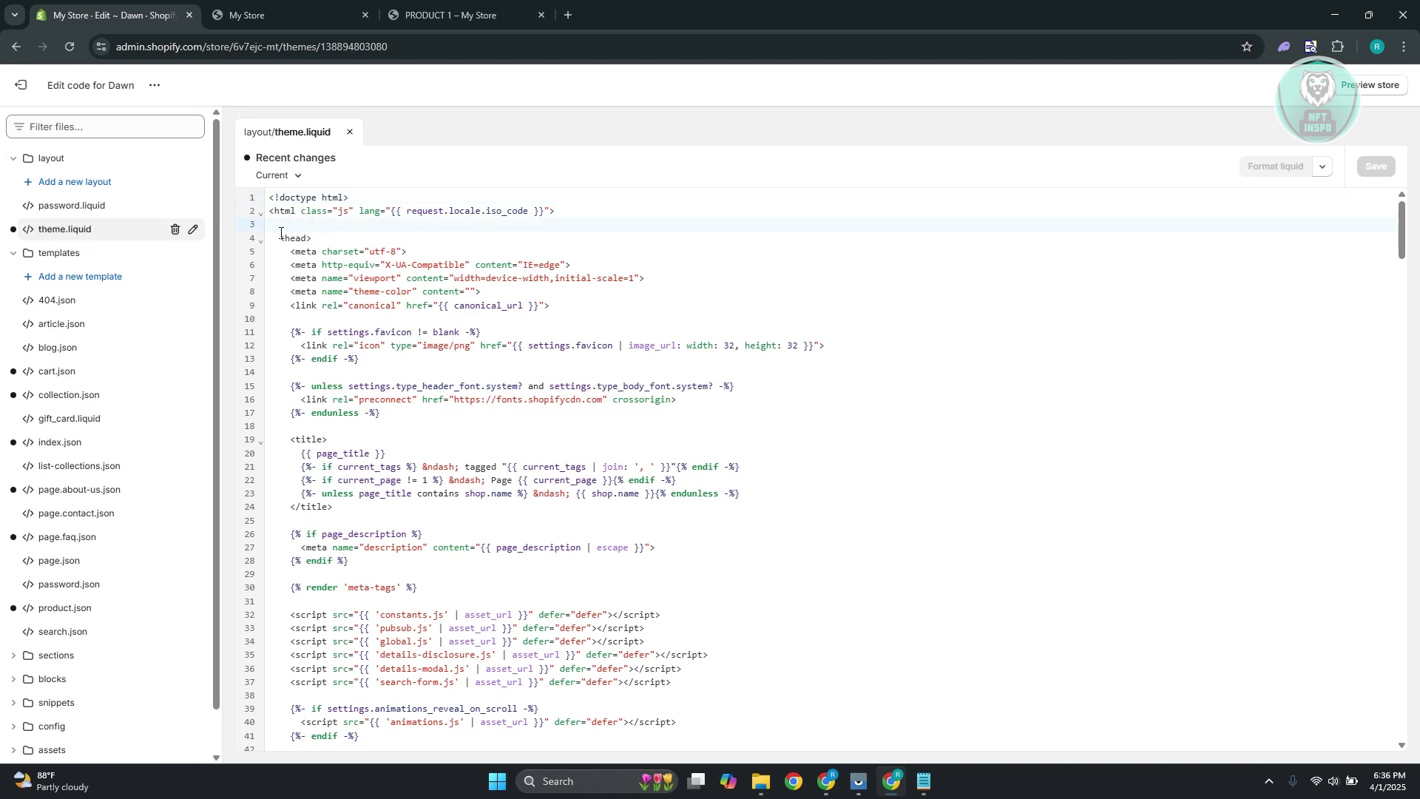
pyautogui.moveTo(281, 236); pyautogui.dragTo(338, 236)
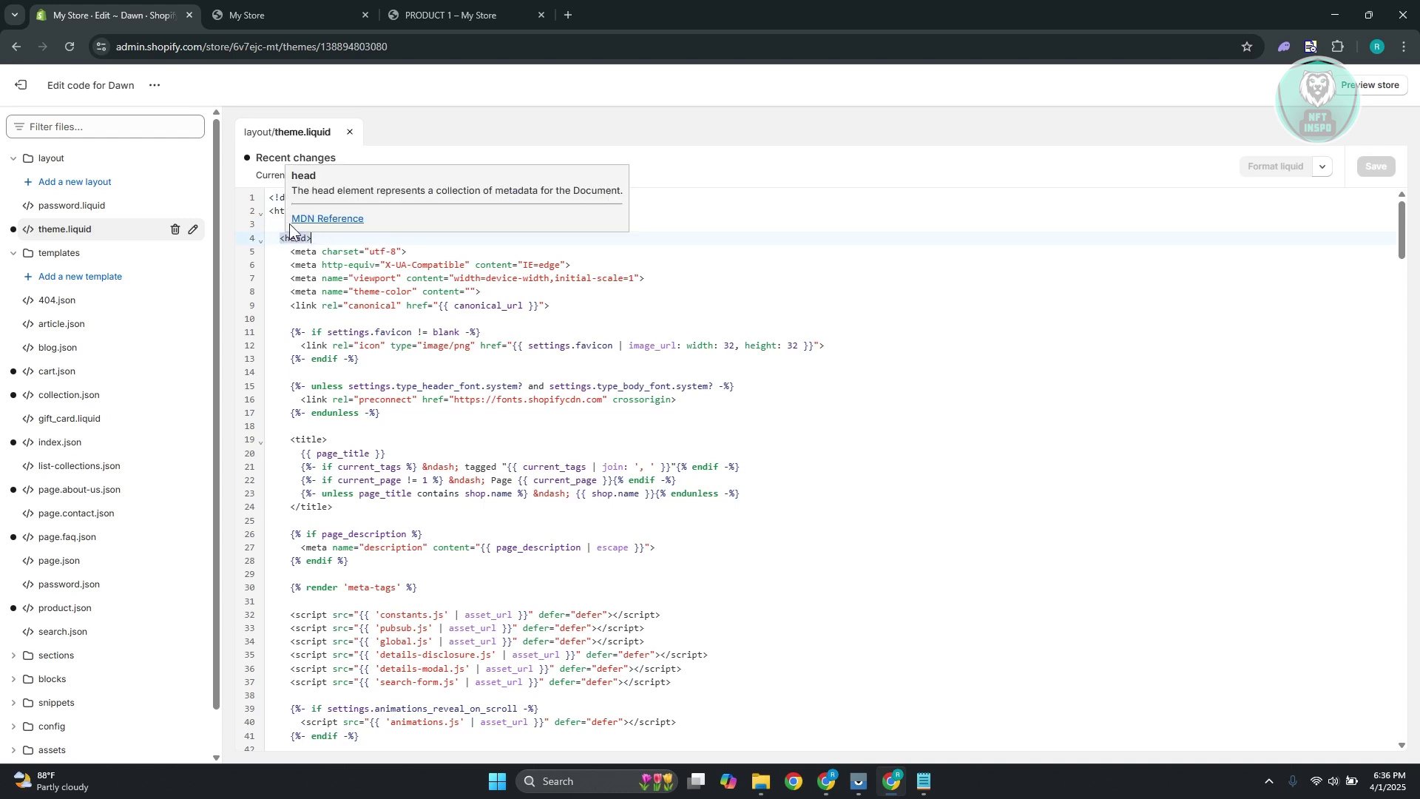
pyautogui.click(270, 224)
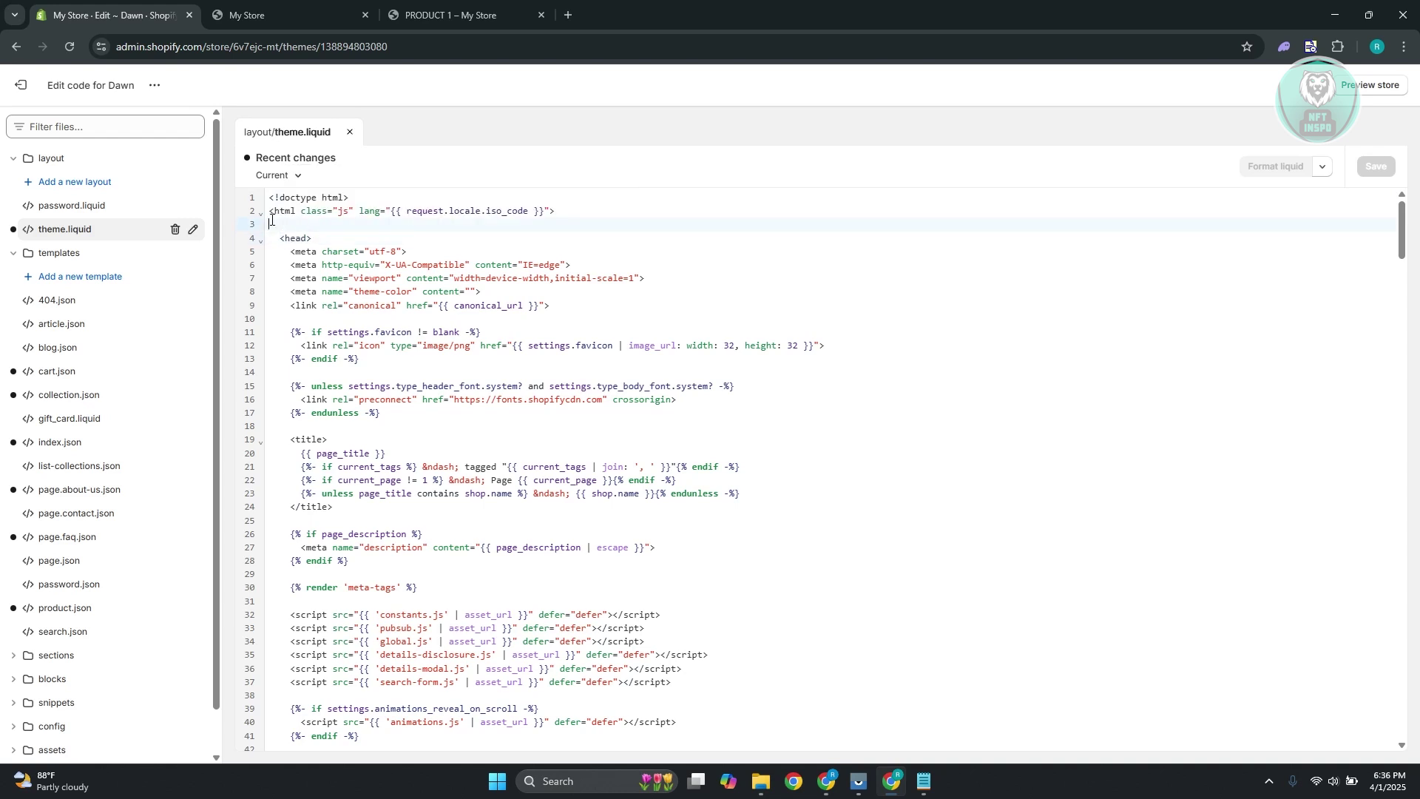
# - Copy the full homepage redirect snippet from the saved Notepad notes
pyautogui.click(921, 780)
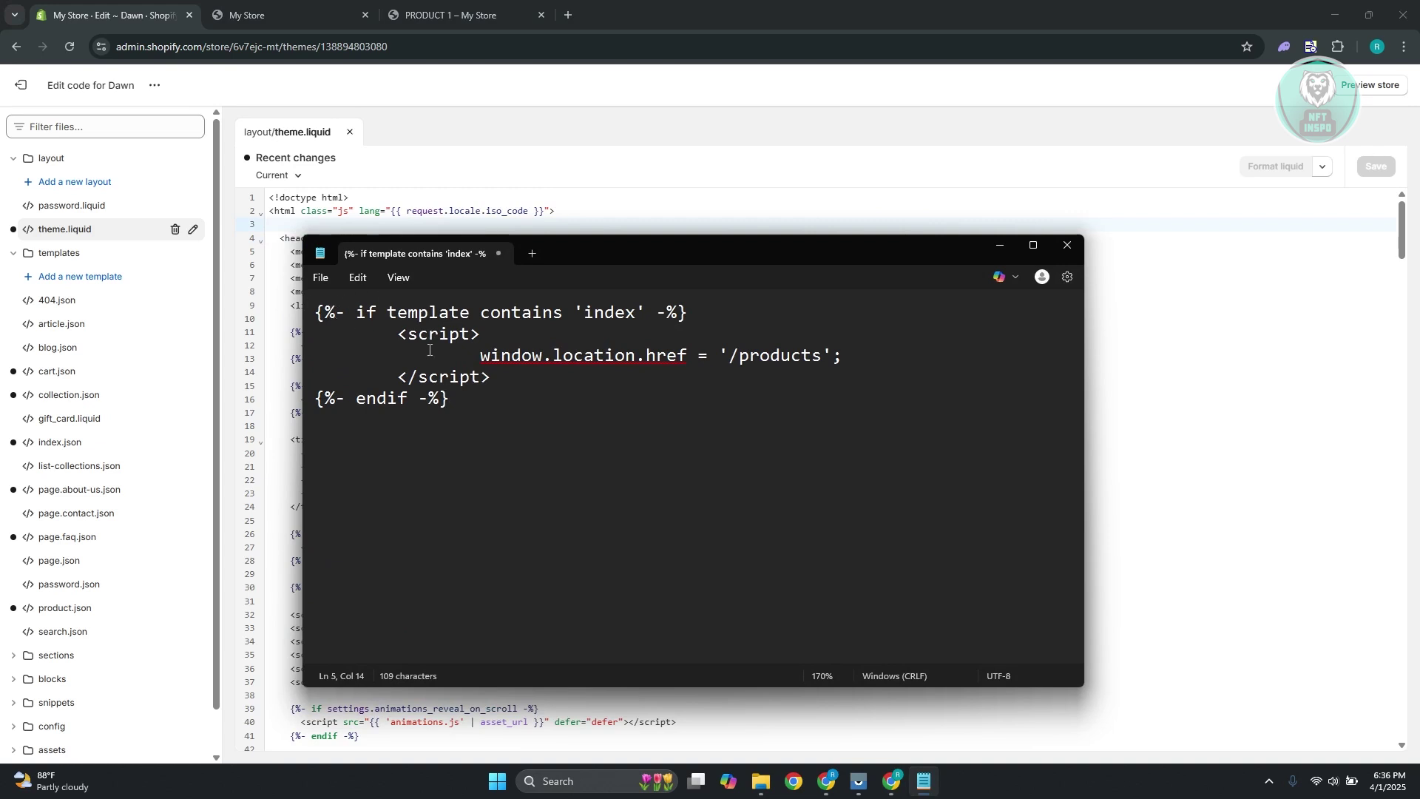
pyautogui.moveTo(449, 399); pyautogui.dragTo(285, 310)
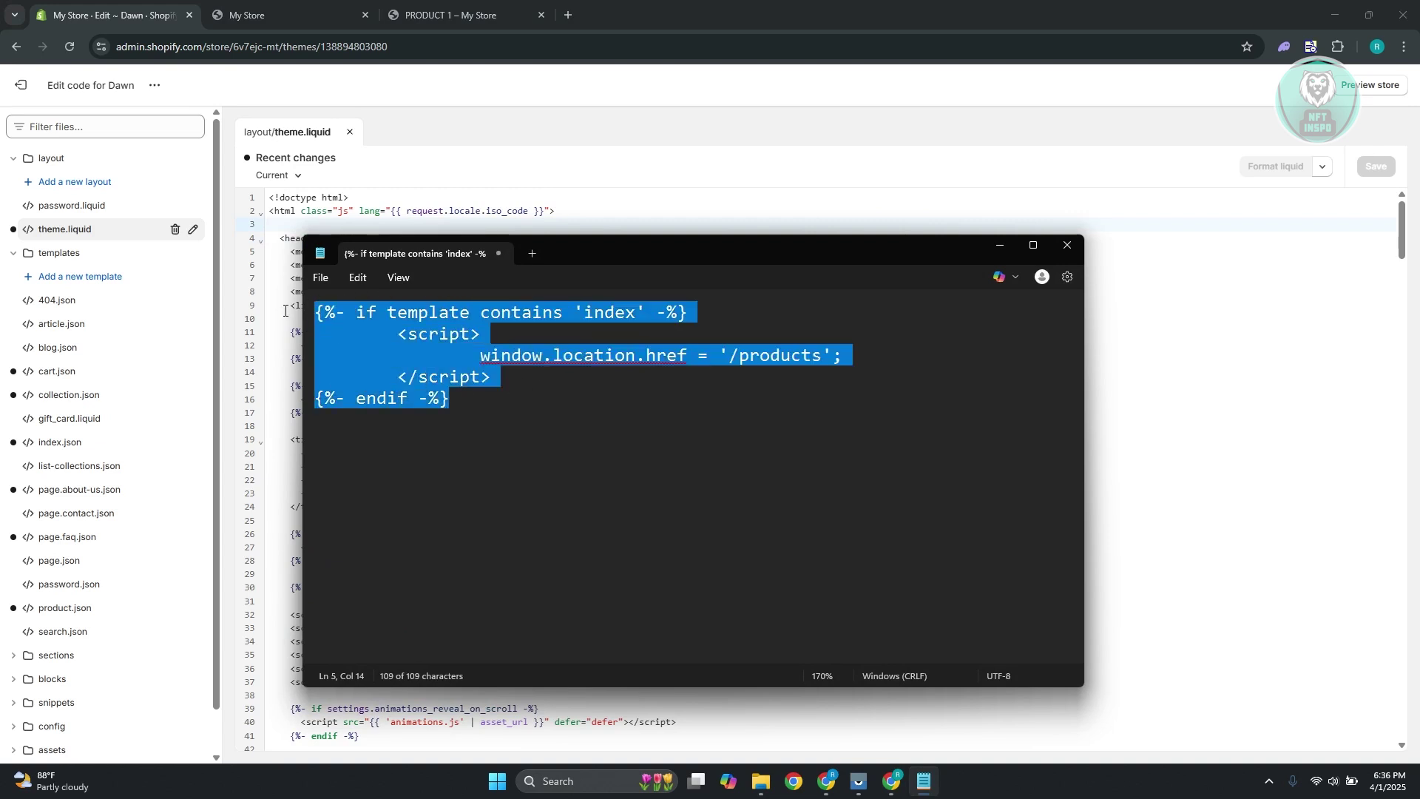
pyautogui.rightClick(403, 317)
pyautogui.click(456, 398)
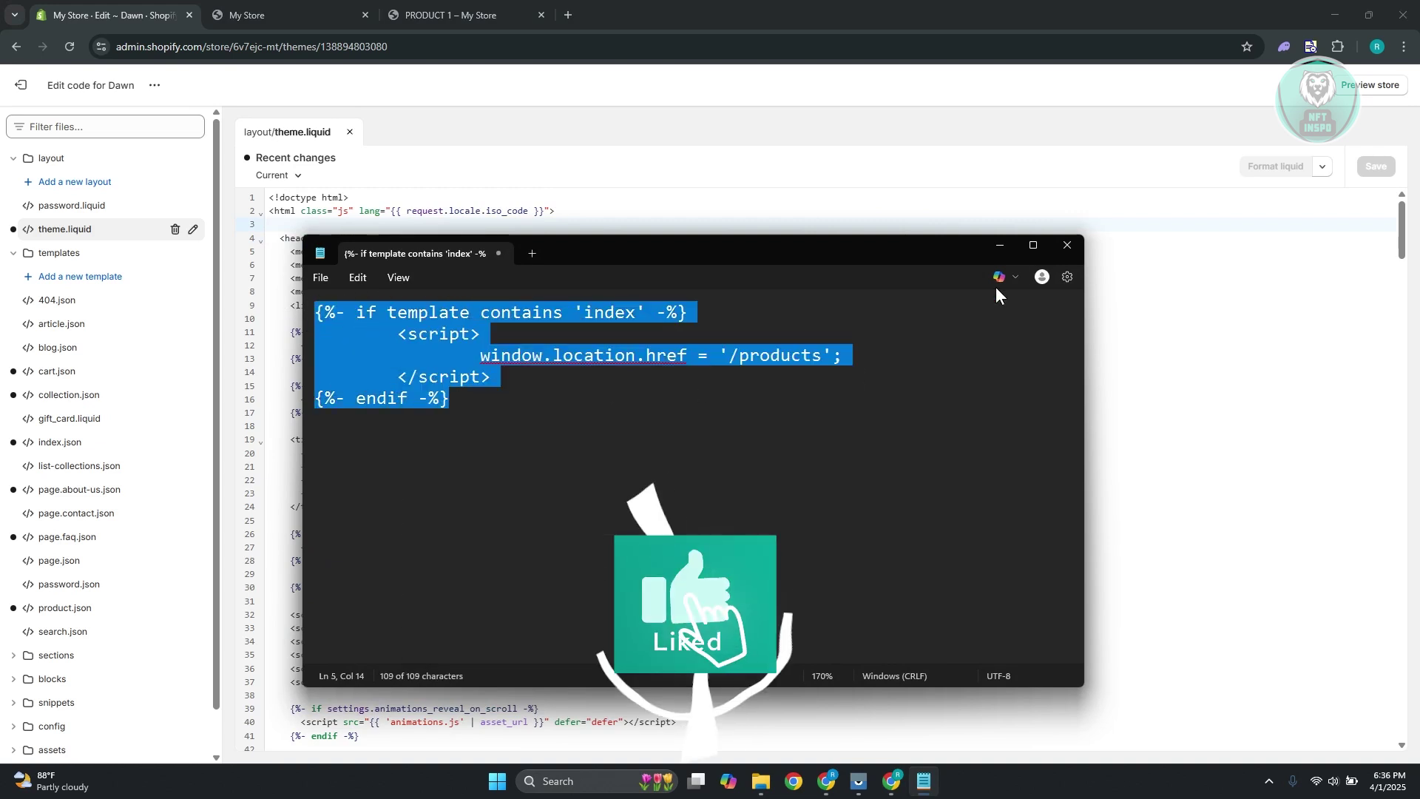
pyautogui.click(997, 246)
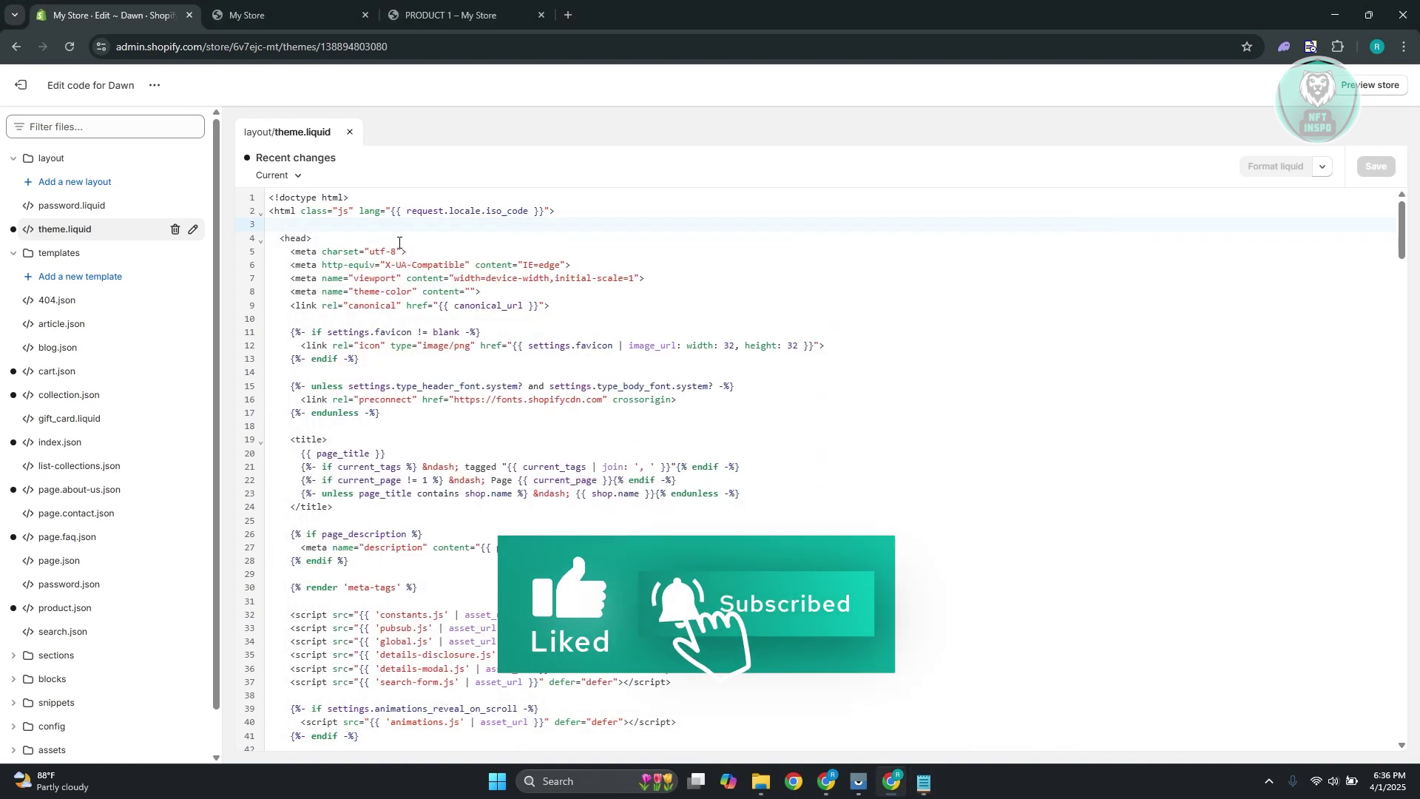
# - Paste the redirect snippet onto line 3 and select its '/products' path on line 5
pyautogui.rightClick(291, 227)
pyautogui.click(310, 374)
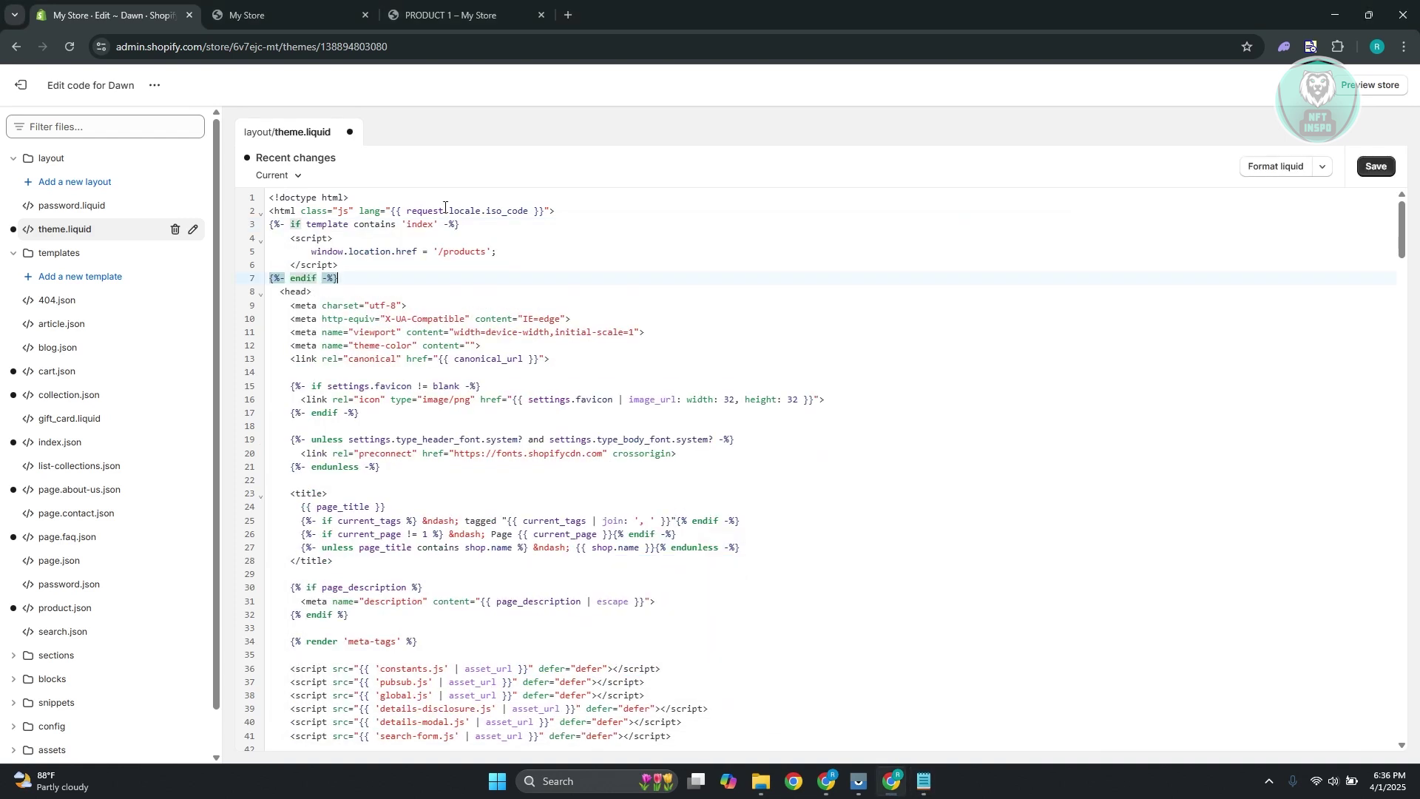
pyautogui.click(409, 267)
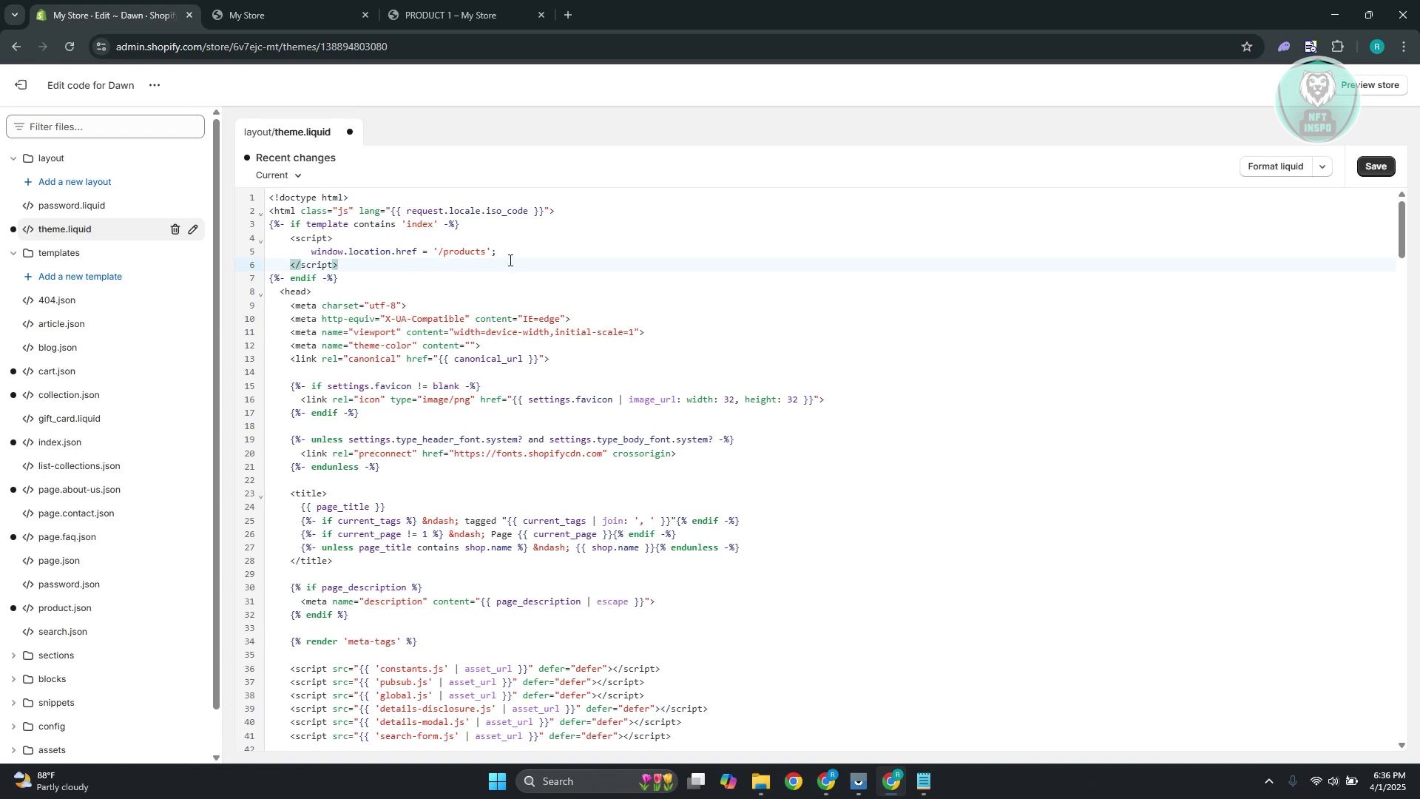
pyautogui.moveTo(437, 252); pyautogui.dragTo(481, 253)
pyautogui.click(466, 15)
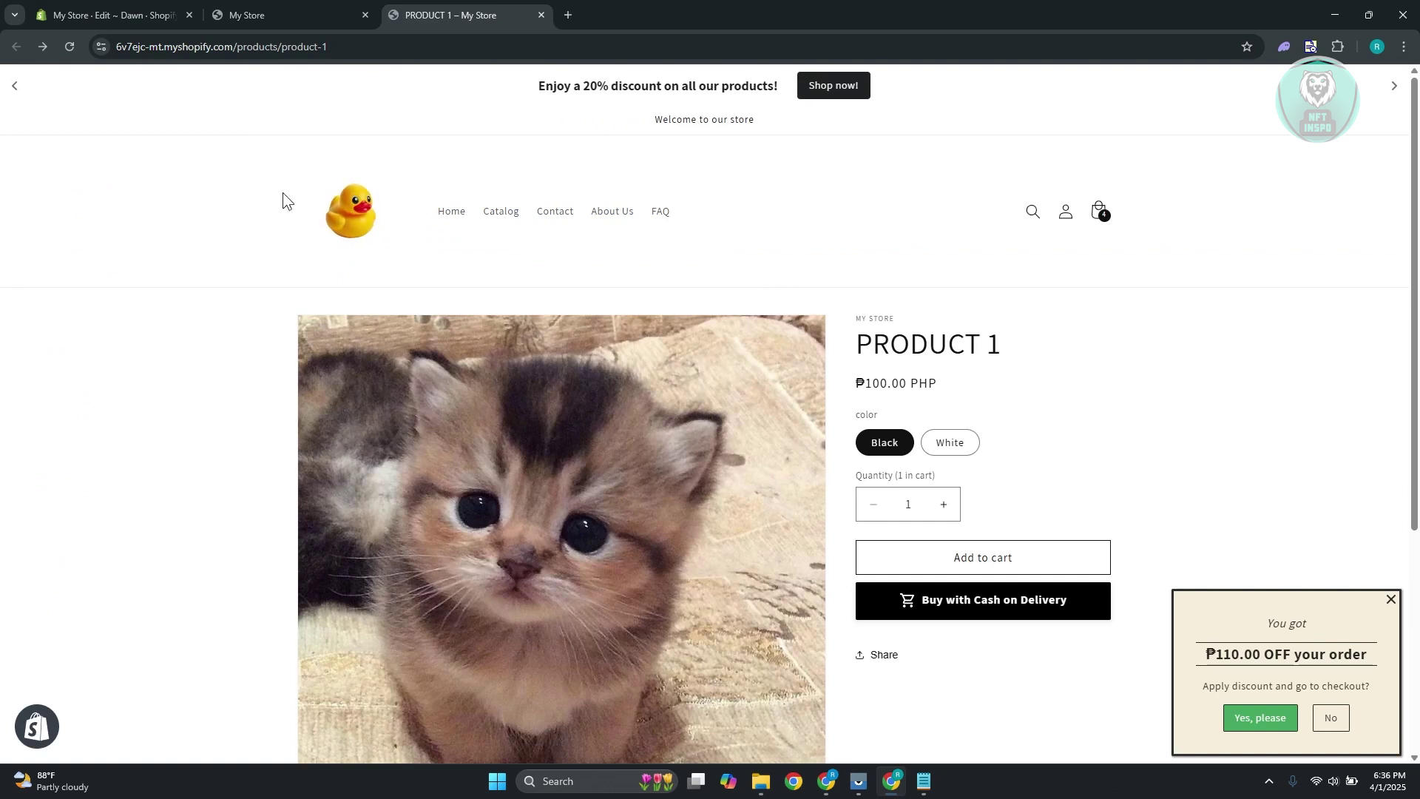
# - Copy the '/product-1' part of the PRODUCT 1 page's web address
pyautogui.click(255, 47)
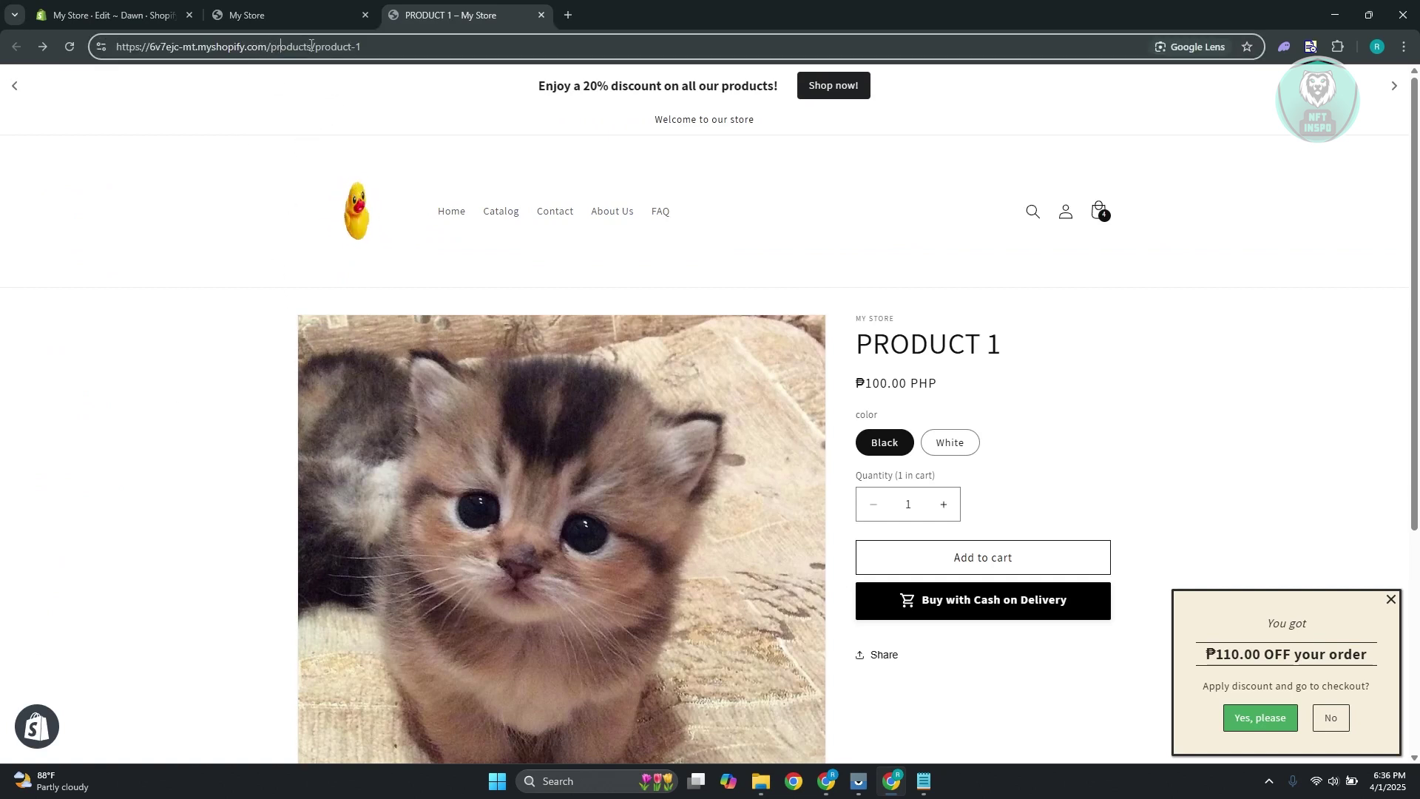
pyautogui.moveTo(312, 46); pyautogui.dragTo(361, 46)
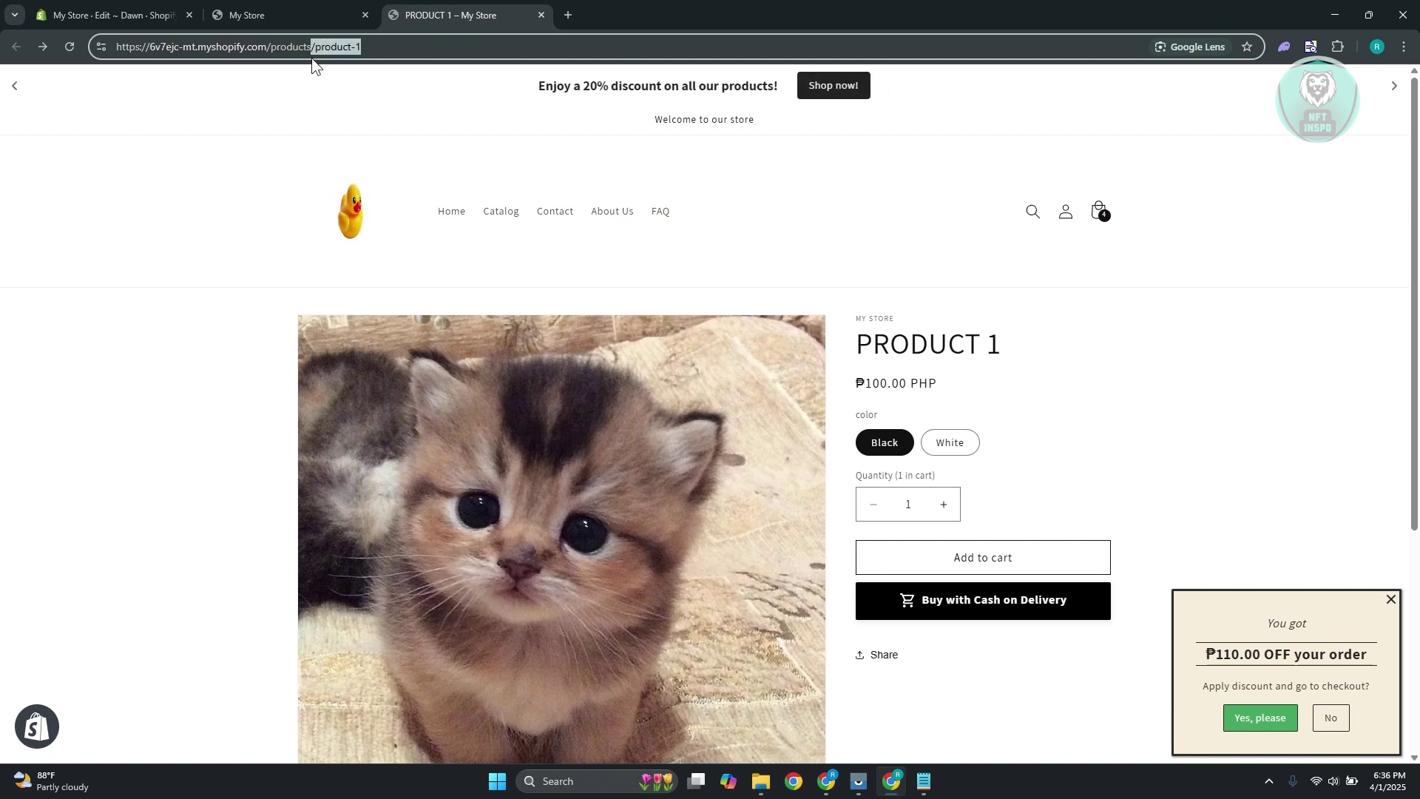
pyautogui.rightClick(333, 48)
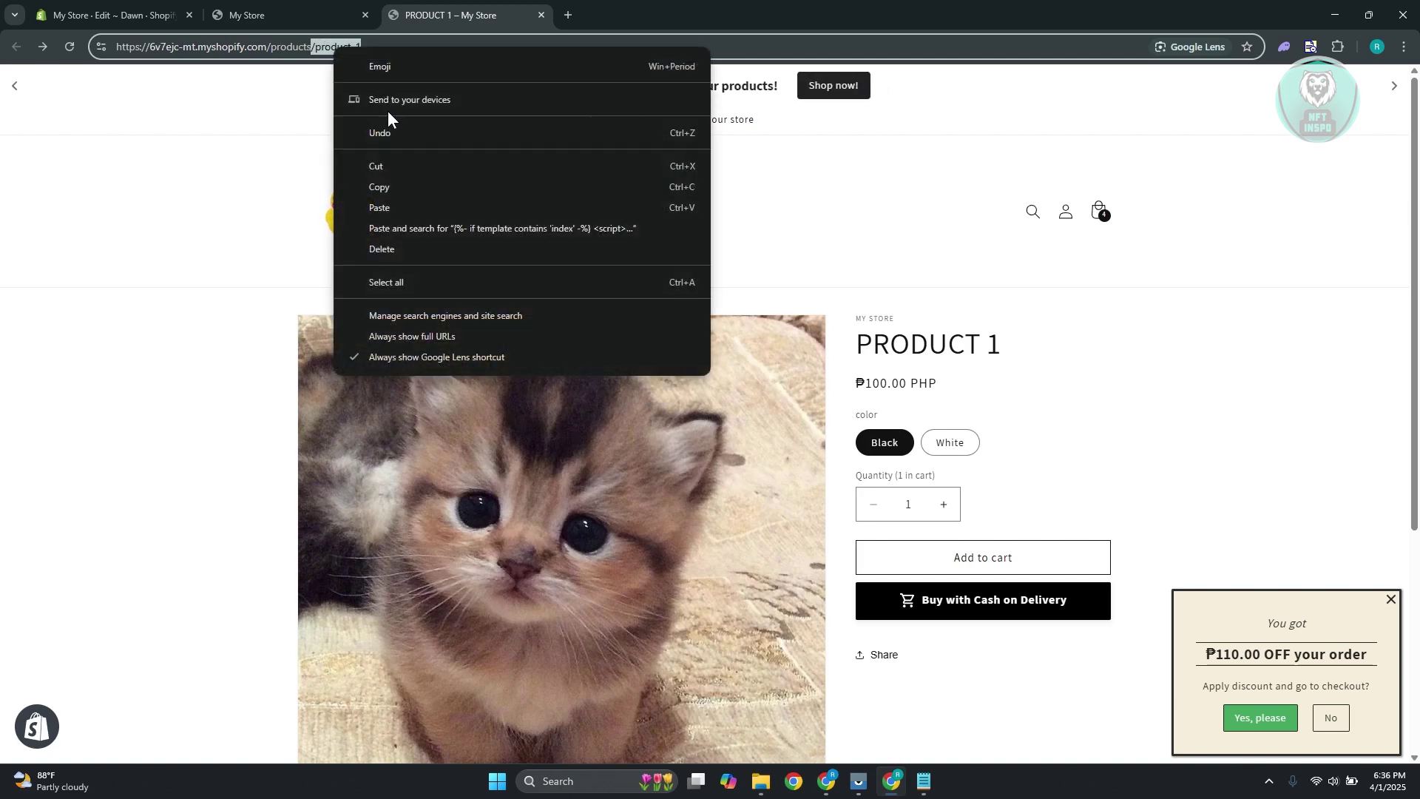
pyautogui.click(383, 185)
# - Append '/product-1' after '/products' on line 5 and save theme.liquid
pyautogui.click(266, 14)
pyautogui.click(111, 15)
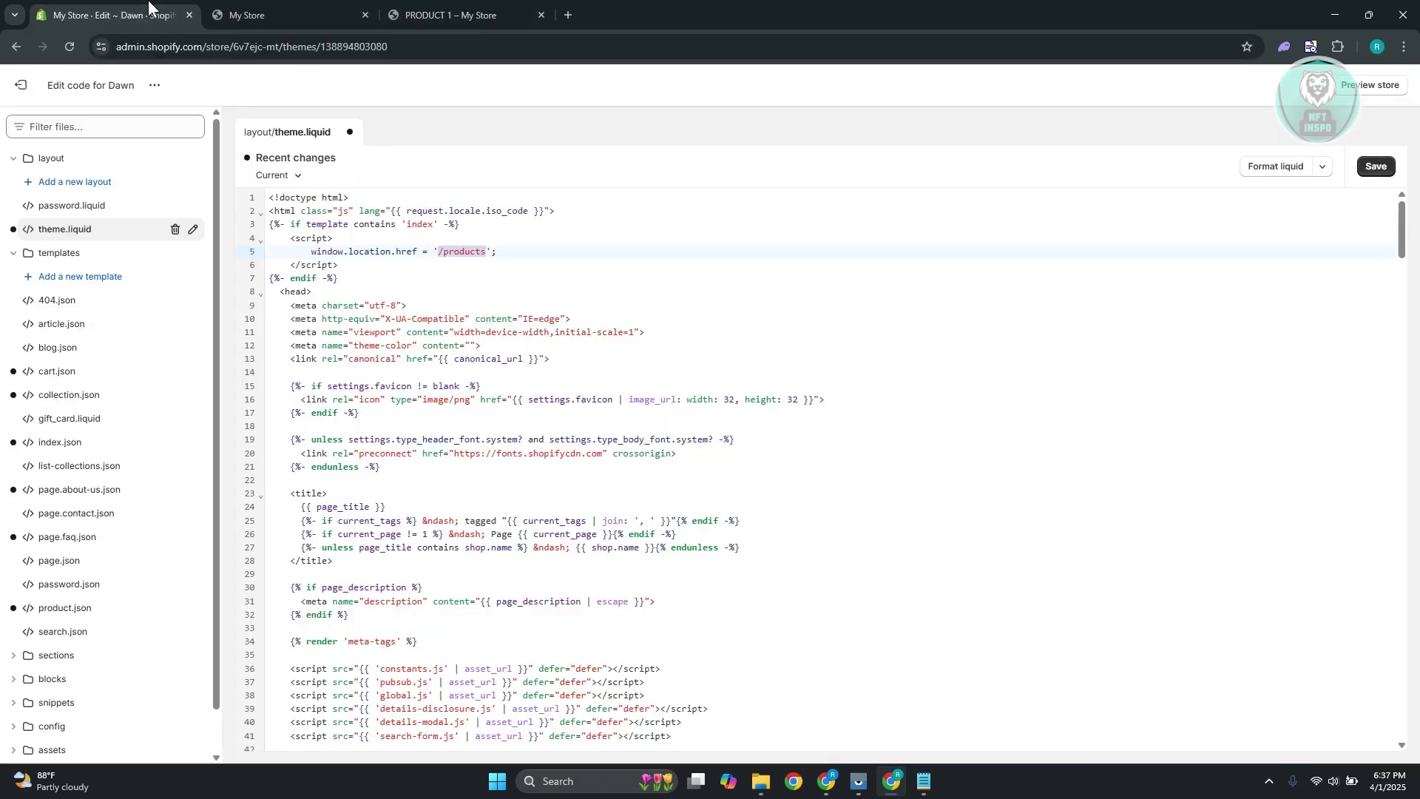
pyautogui.click(471, 252)
pyautogui.rightClick(487, 251)
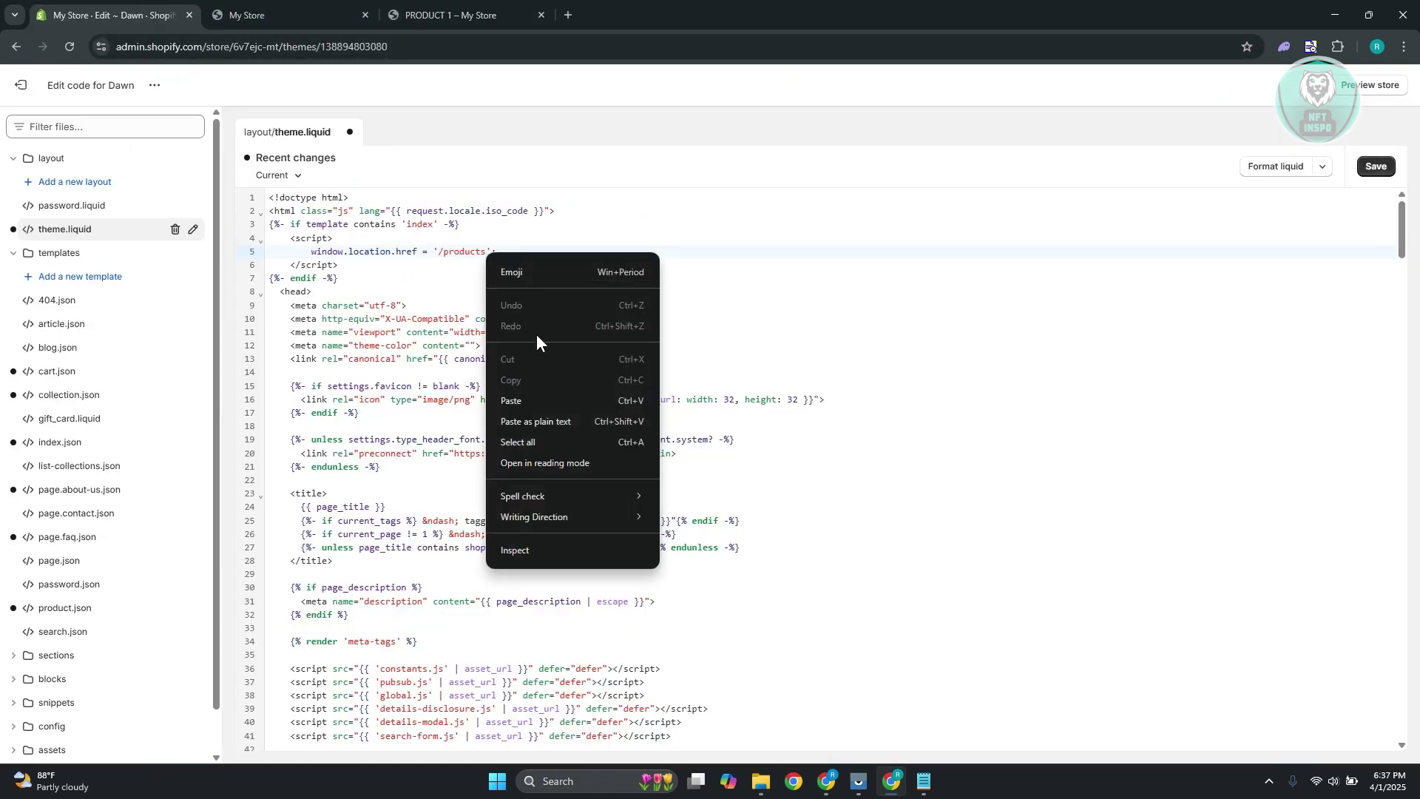
pyautogui.click(528, 406)
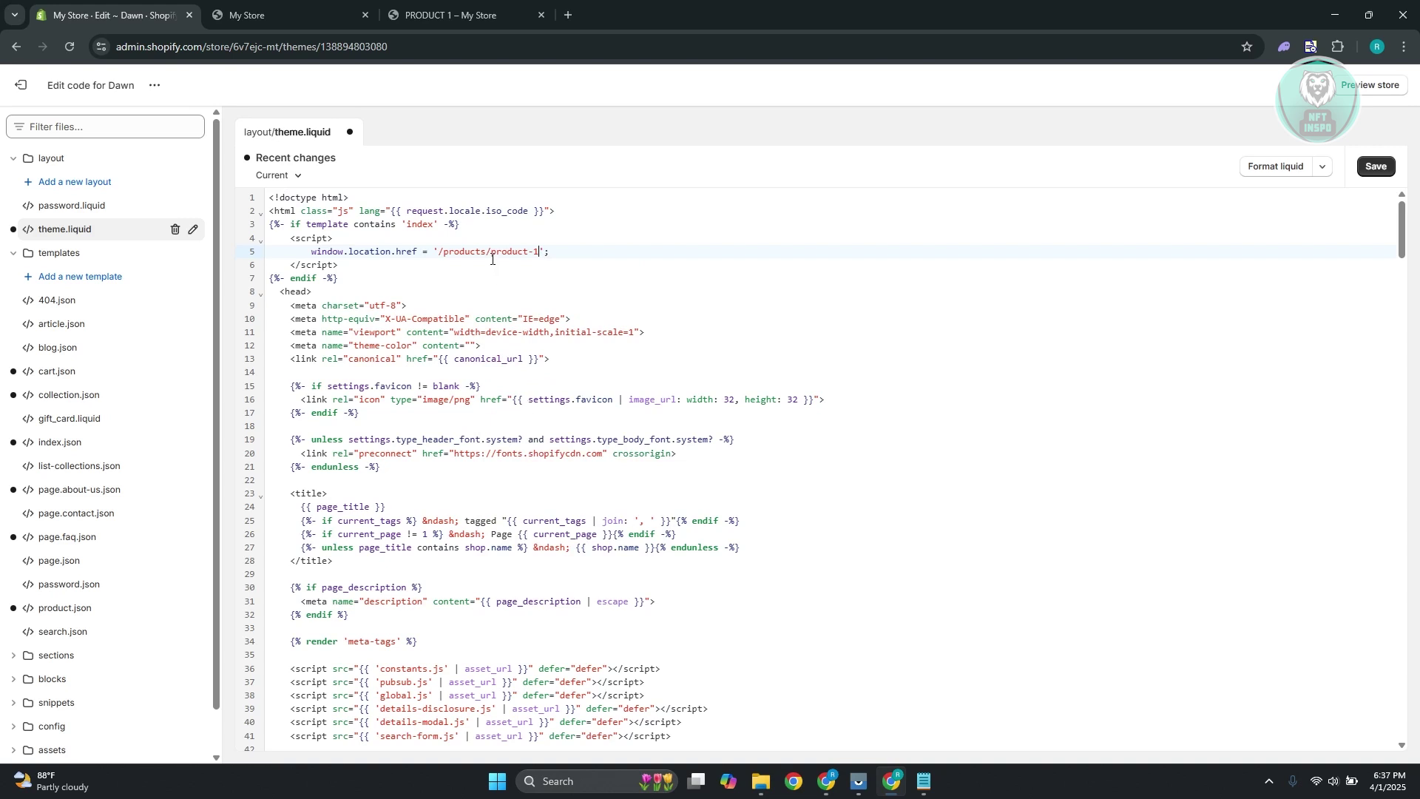
pyautogui.click(1376, 166)
pyautogui.click(277, 14)
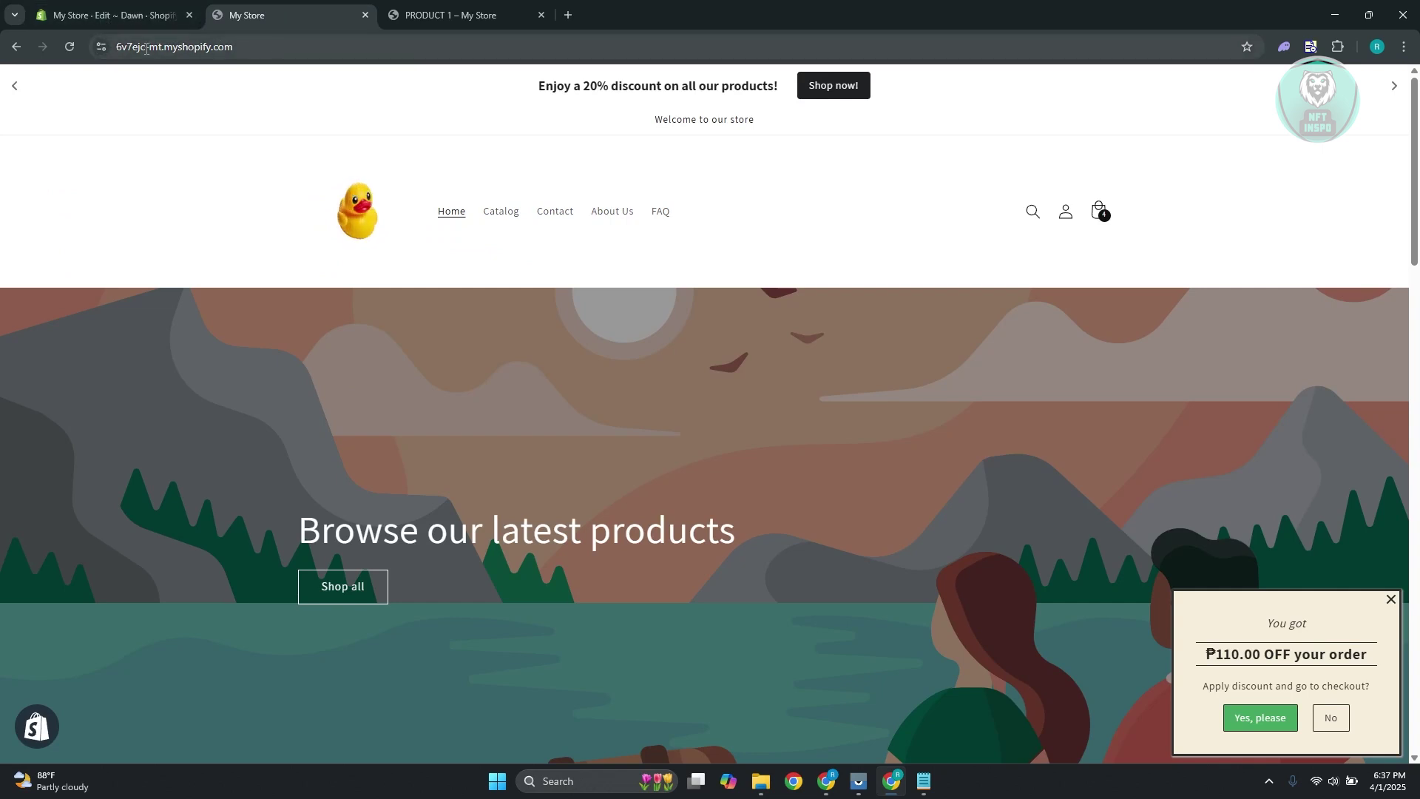
# - Reload the storefront homepage and confirm it lands on the PRODUCT 1 page
pyautogui.click(69, 46)
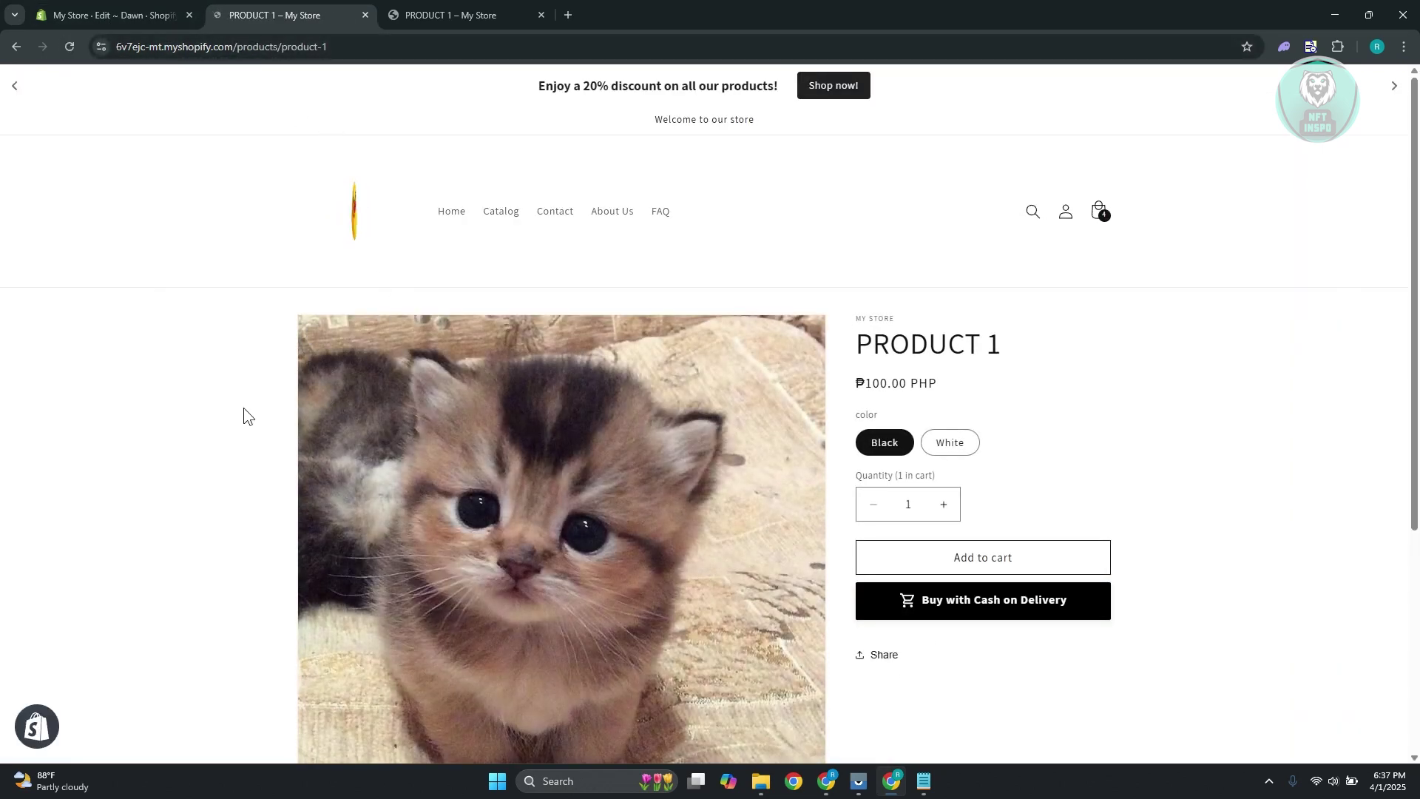
pyautogui.scroll(-2, 222, 389)
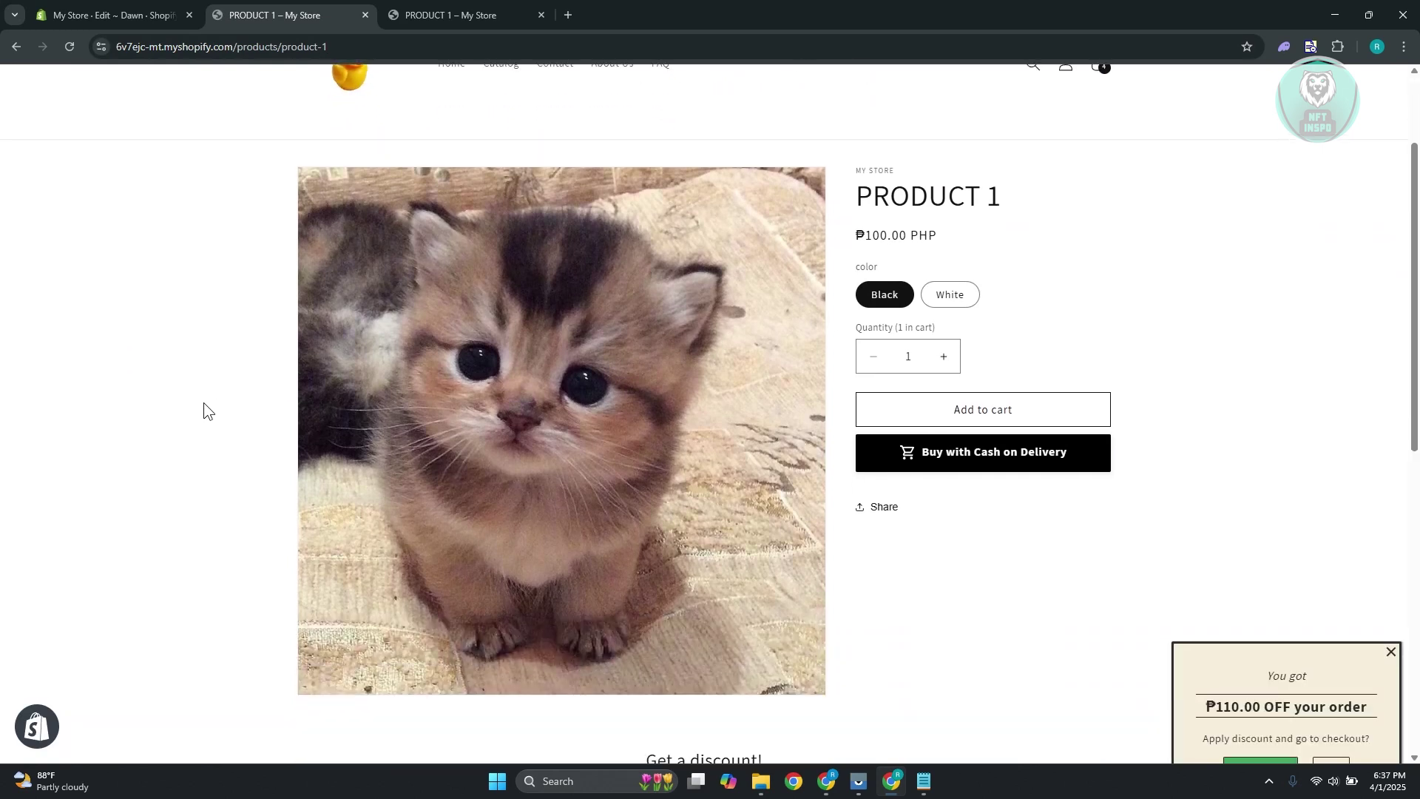